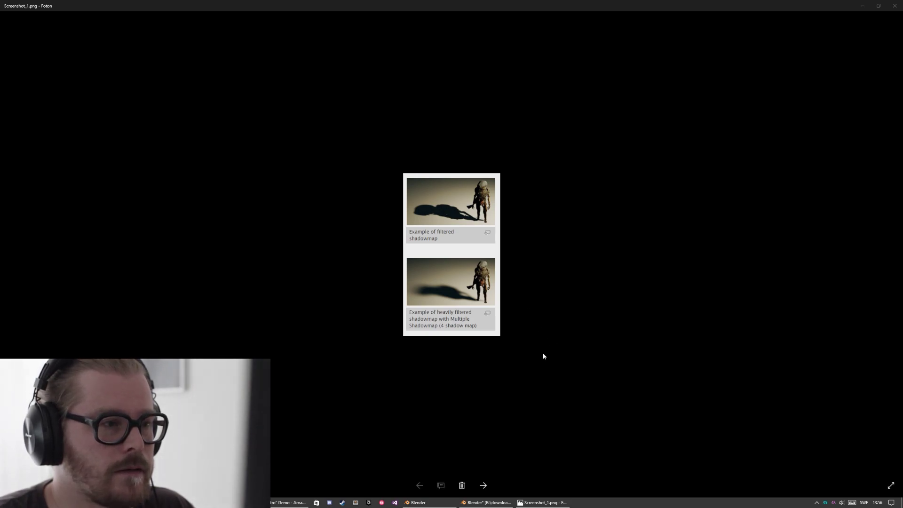
Switch from the Photos screenshot back to the Blender window
left_click(418, 502)
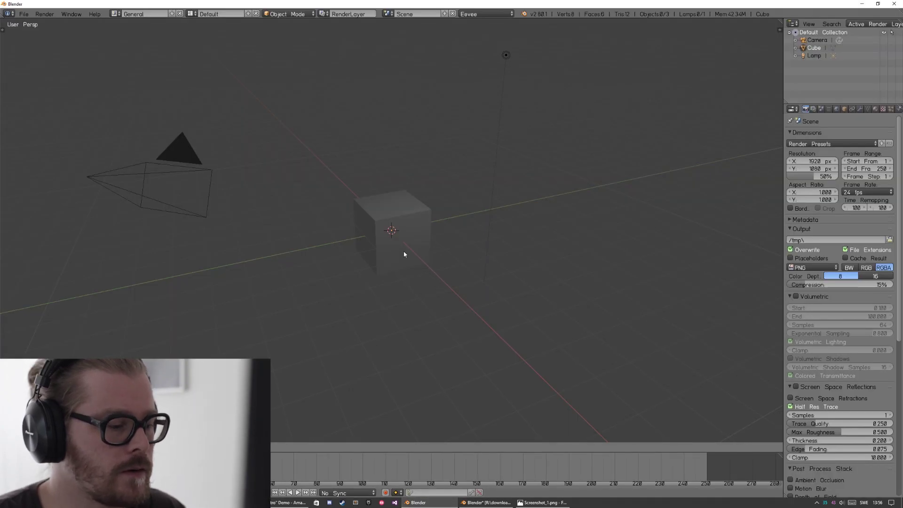
Set the debug value to 21 to show Eevee's GPU render stats
key("ctrl+alt+d")
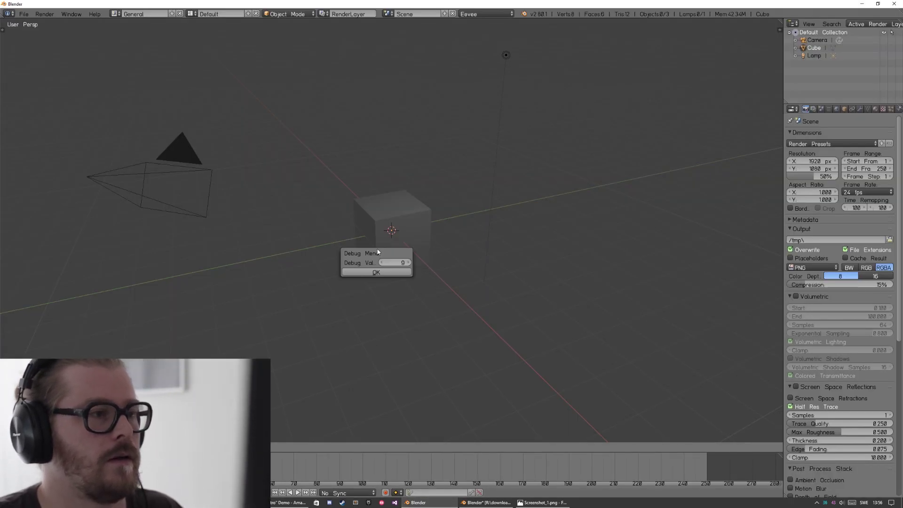
left_click(389, 263)
type("21")
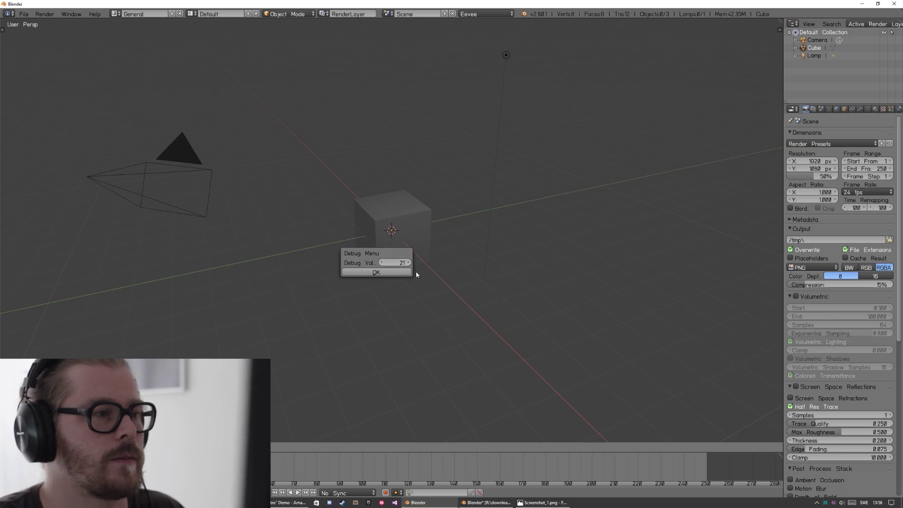
left_click(400, 272)
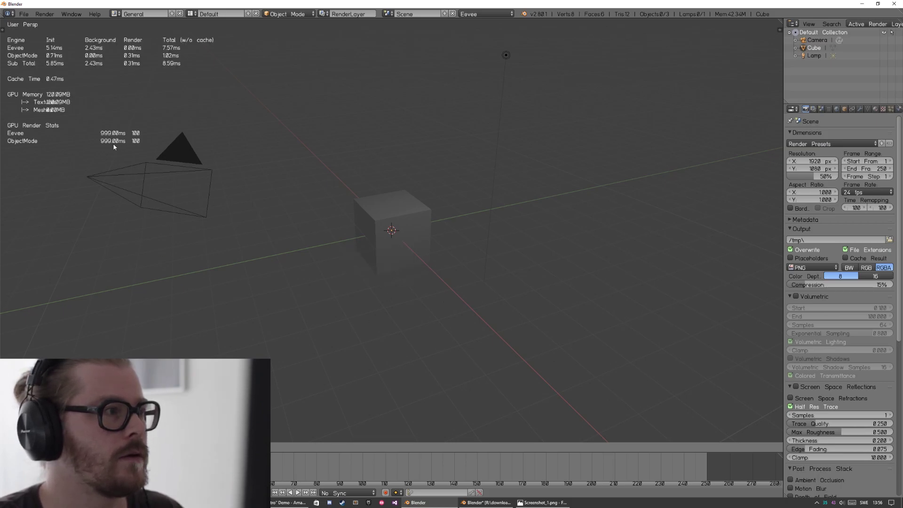
Add a Plane mesh and scale it up into a large ground plane
middle_click_drag(464, 245, 414, 268)
key("shift+a")
mouse_move(413, 264)
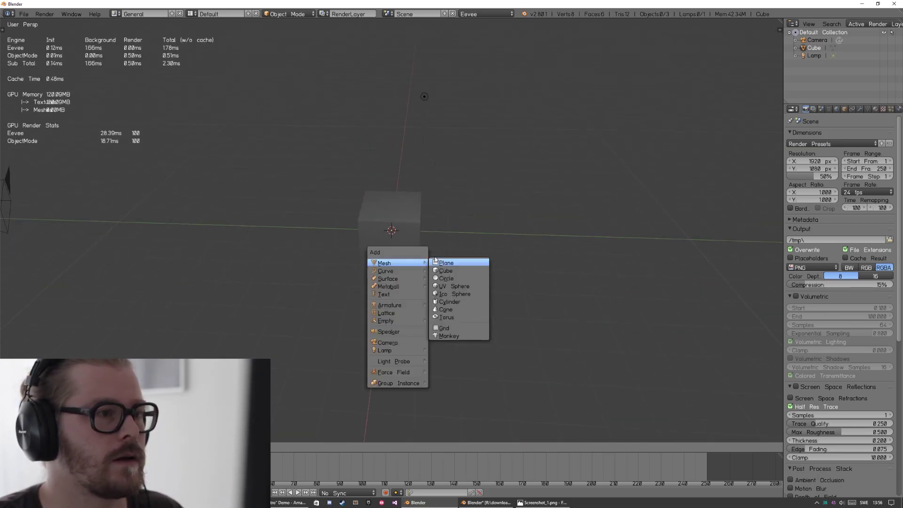
left_click(441, 267)
key("s")
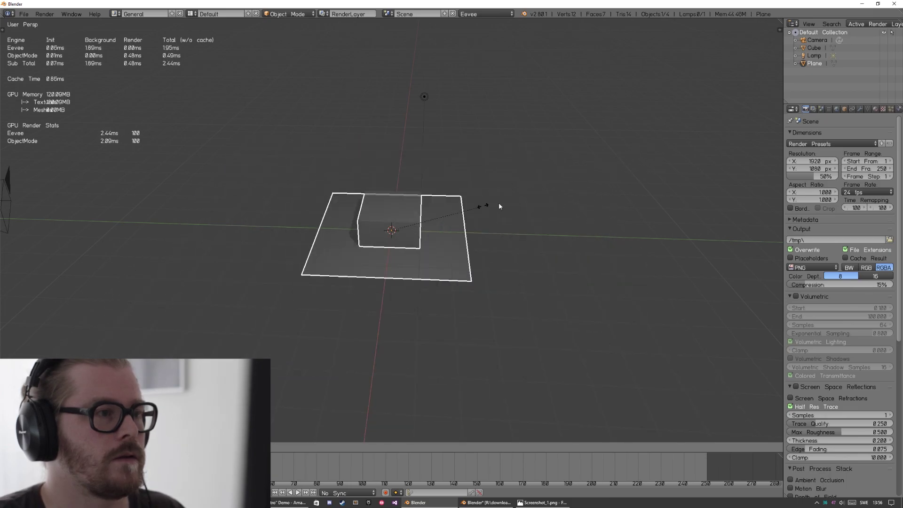
left_click(660, 132)
Tilt the cube and raise it along Z so it floats above the plane
right_click(390, 219)
key("s")
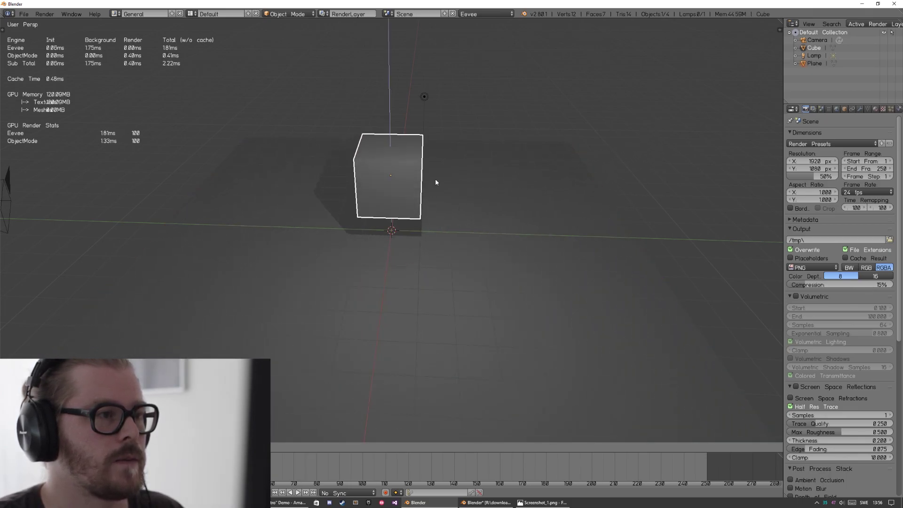
left_click(438, 170)
right_click(424, 97)
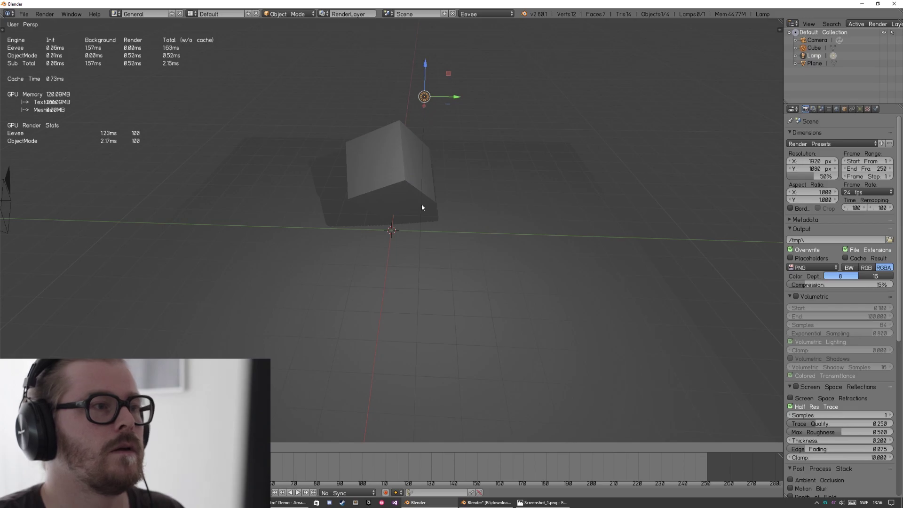
middle_click_drag(423, 204, 488, 167)
mouse_move(450, 204)
middle_mouse_down()
mouse_move(561, 226)
mouse_move(496, 199)
mouse_move(494, 219)
mouse_move(434, 206)
middle_mouse_up()
right_click(420, 187)
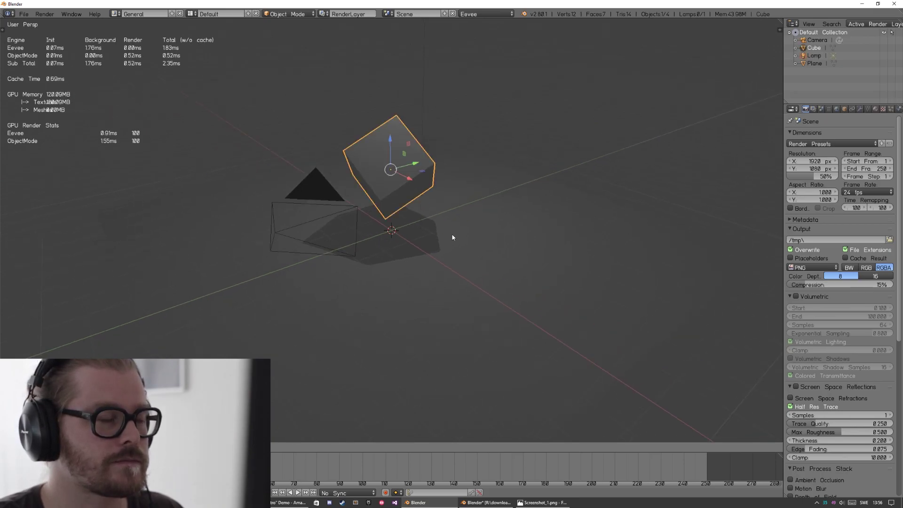
middle_click_drag(452, 238, 453, 241)
key("g")
key("z")
left_click(440, 197)
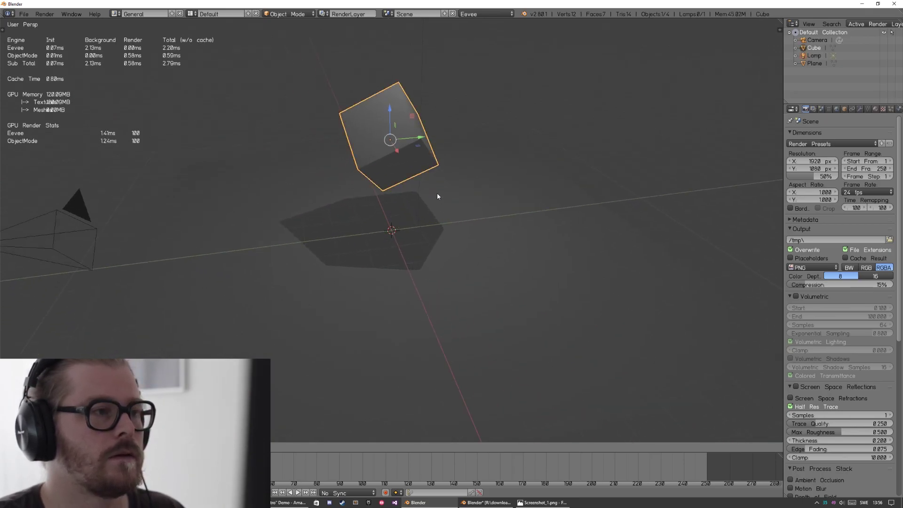
Collapse the Volumetric, Screen Space Reflections and Post Process panels and expand Shadows
left_click(790, 296)
left_click(790, 305)
left_click(791, 314)
left_click(792, 324)
left_click(793, 333)
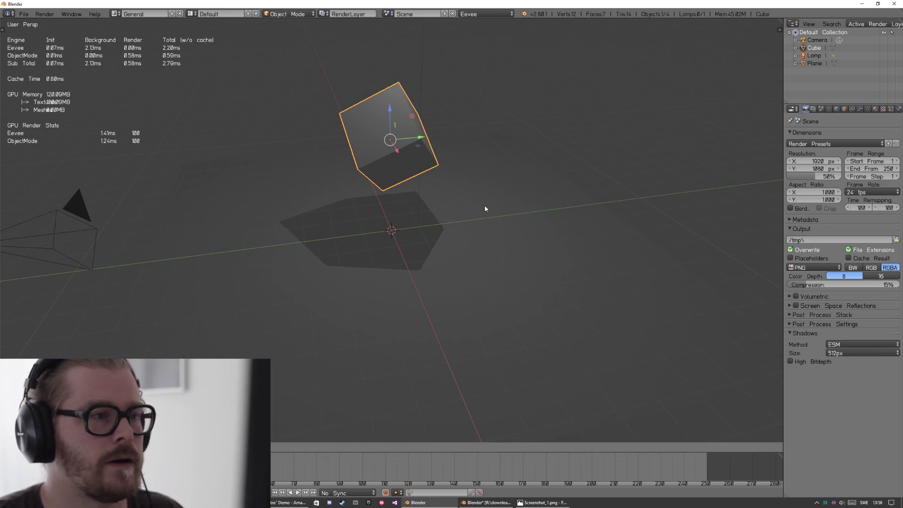
middle_click_drag(440, 271, 483, 285)
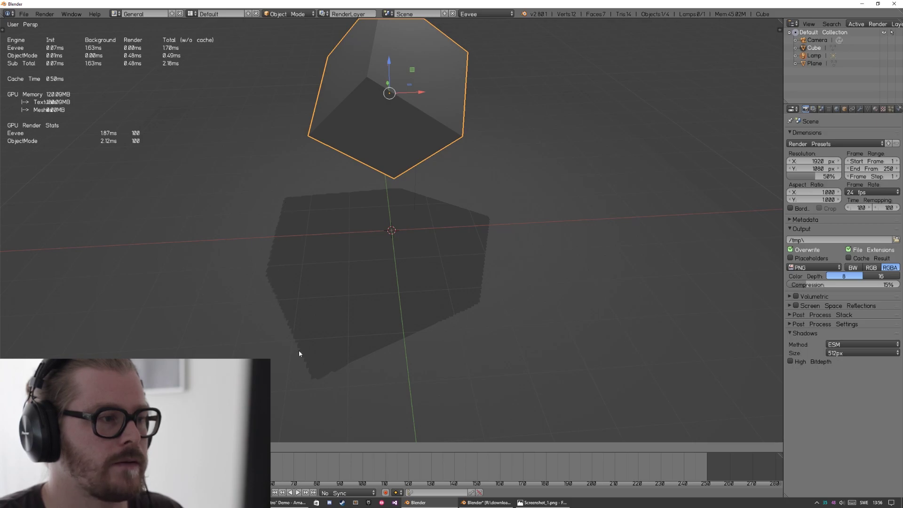
Set the shadow size to 1024px and inspect the shadow edge from several angles
left_click(837, 353)
left_click(843, 309)
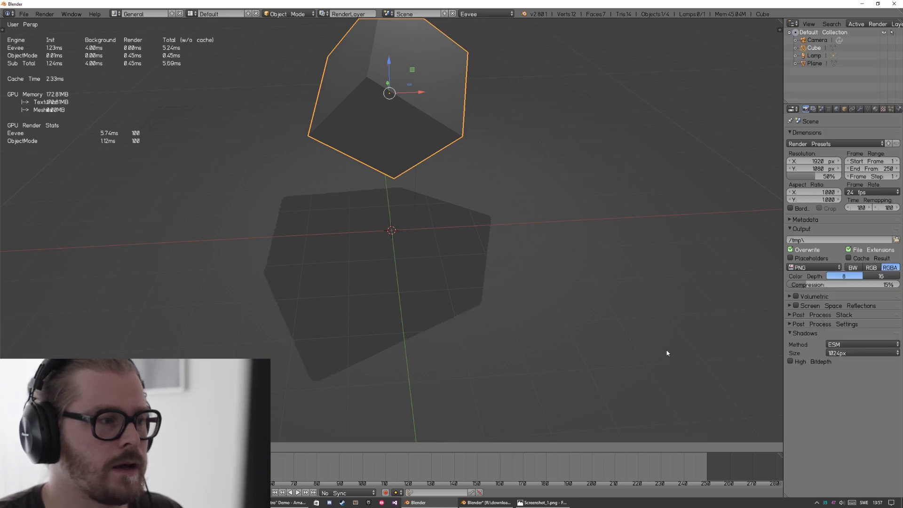
middle_click_drag(340, 301, 370, 279)
middle_click_drag(549, 211, 477, 227)
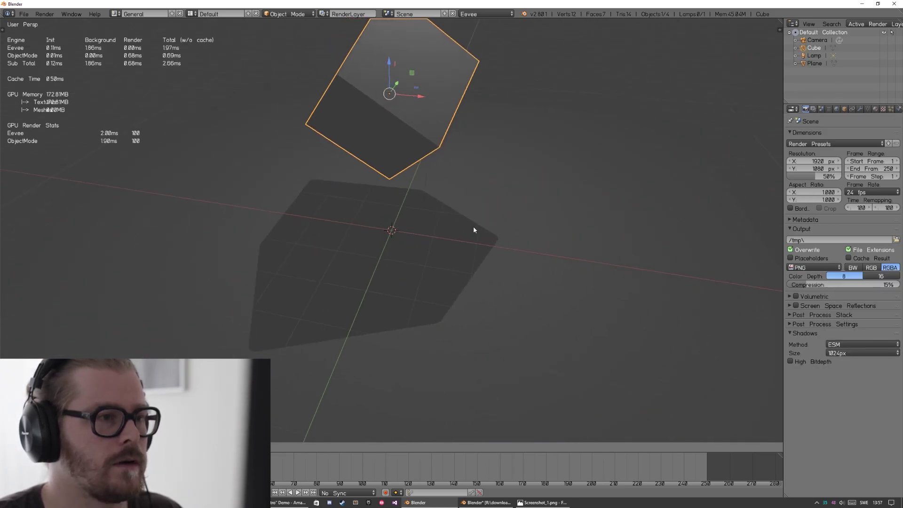
middle_click_drag(475, 295, 482, 218)
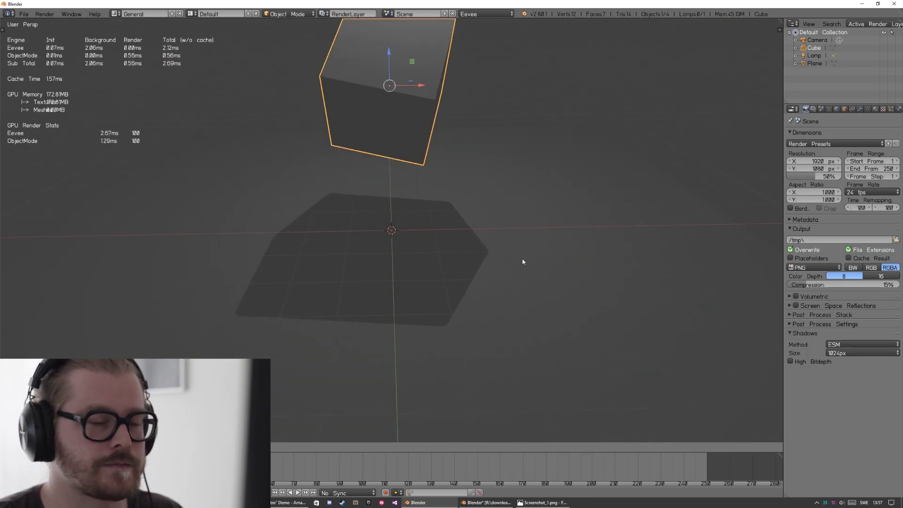
Switch shadows to VSM at 2048px with High Bitdepth, then play the animation
left_click(837, 344)
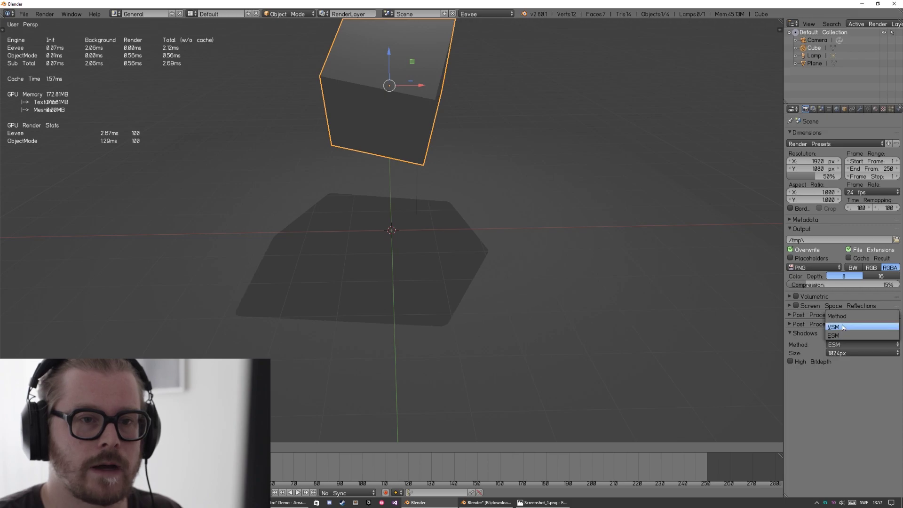
left_click(835, 327)
left_click(846, 353)
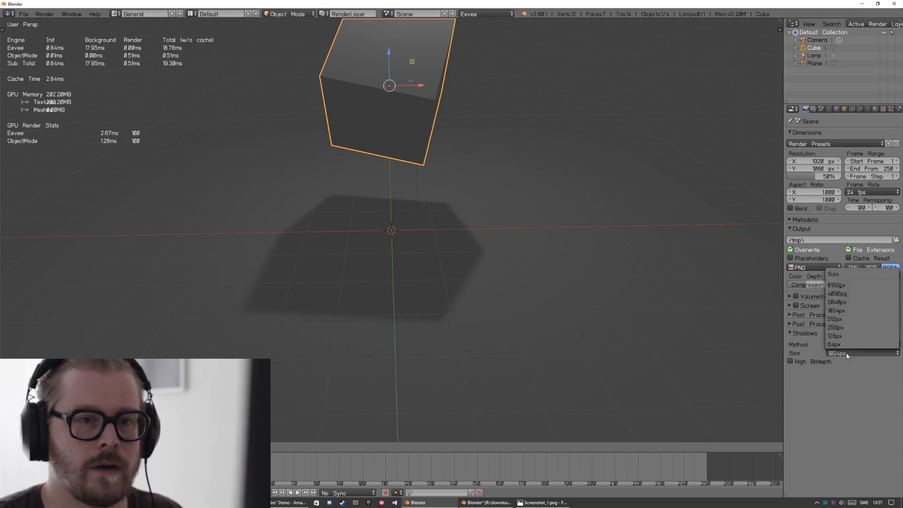
left_click(846, 301)
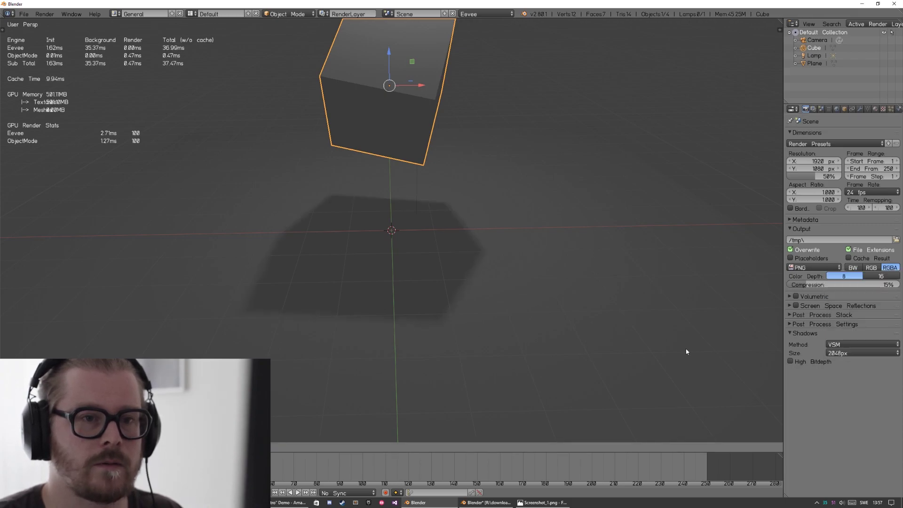
left_click(791, 362)
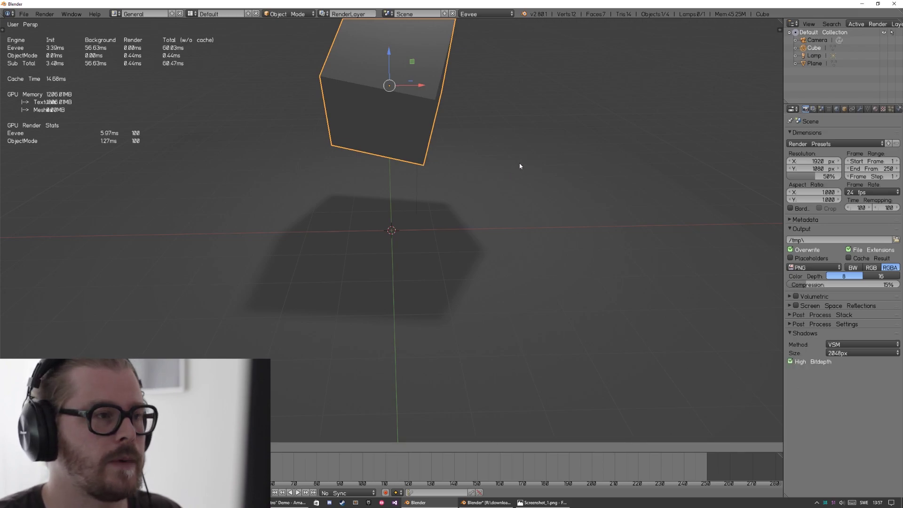
scroll(492, 220, "down", 3)
middle_click_drag(492, 221, 409, 224)
key("alt+a")
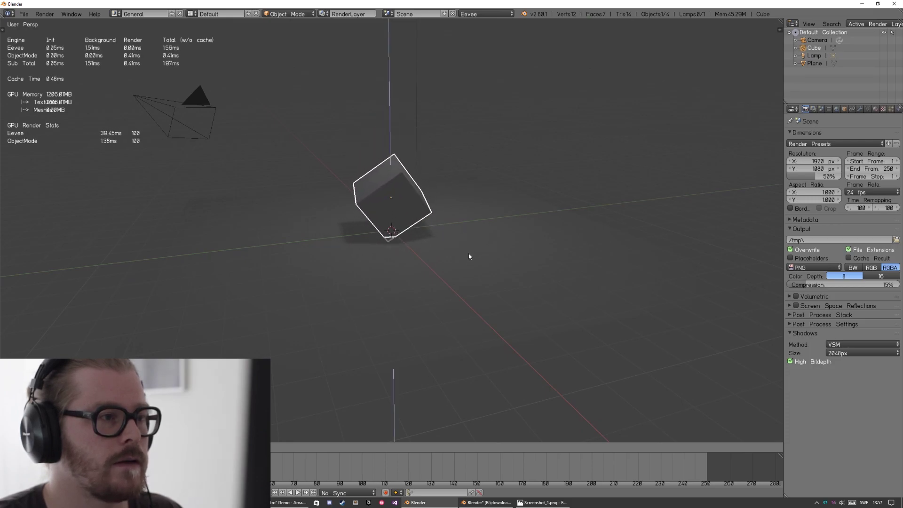
Stop playback and orbit from a top-down to a side view, replaying briefly
key("Escape")
mouse_move(470, 256)
middle_mouse_down()
mouse_move(468, 278)
mouse_move(454, 253)
middle_mouse_up()
scroll(435, 270, "up", 3)
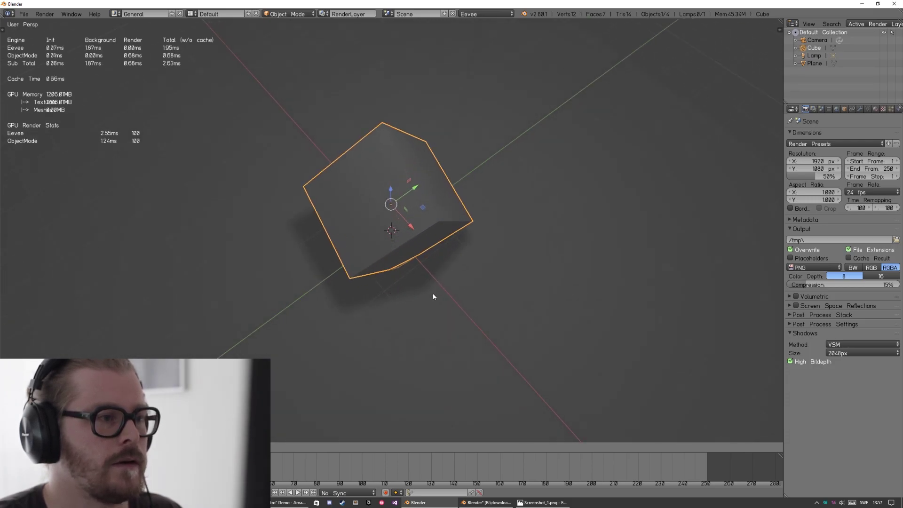
middle_click_drag(432, 296, 417, 256)
key("alt+a")
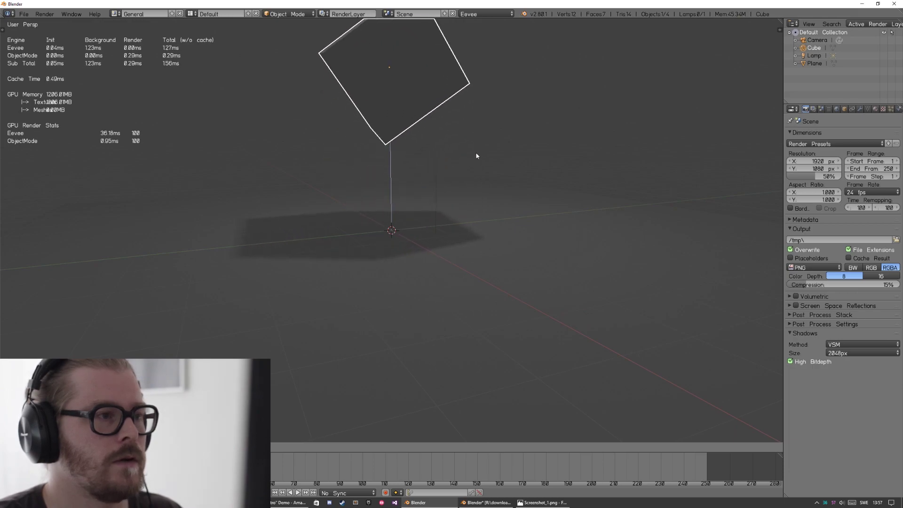
key("Escape")
middle_click_drag(506, 246, 511, 266)
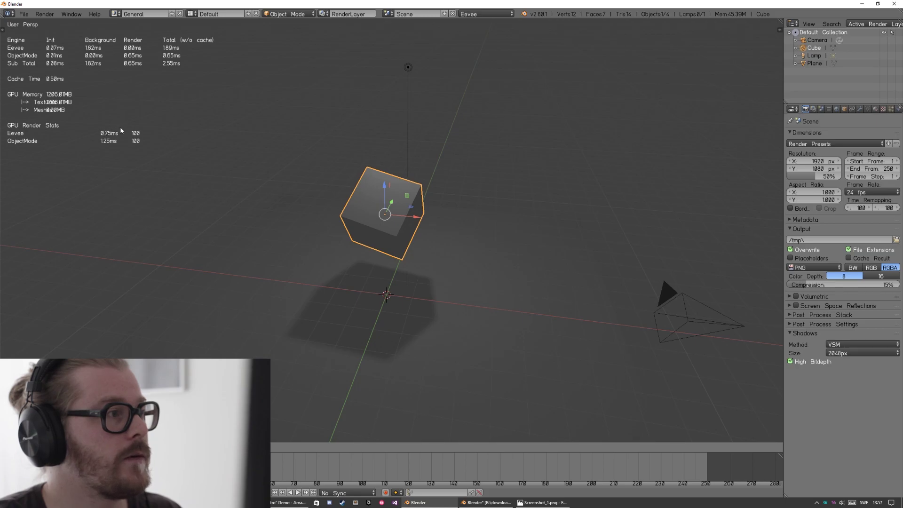
Replay and stop the animation, then orbit until the camera and lamp flank the cube
key("alt+a")
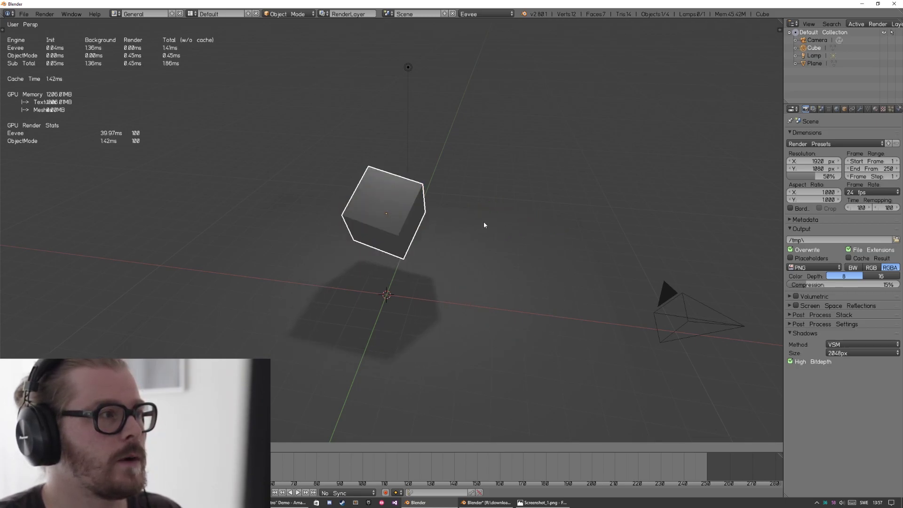
key("Escape")
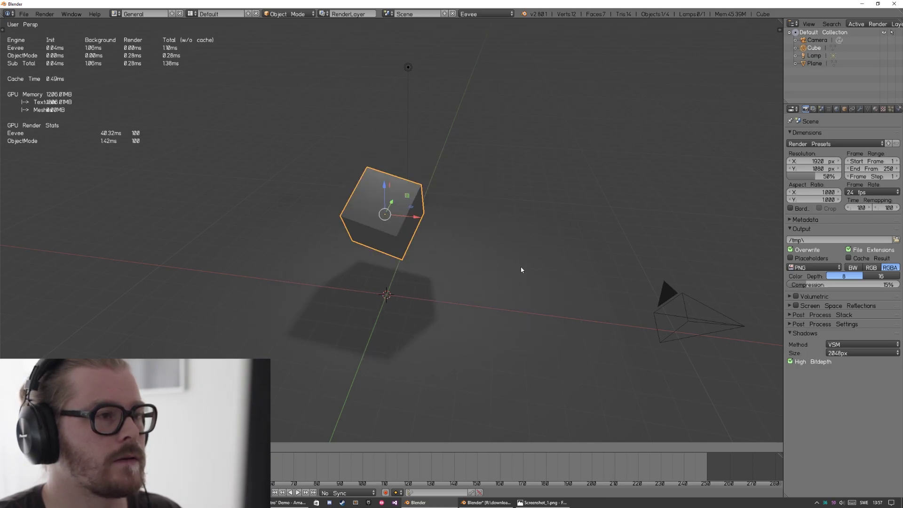
middle_click_drag(521, 270, 454, 232)
middle_click_drag(431, 268, 455, 279)
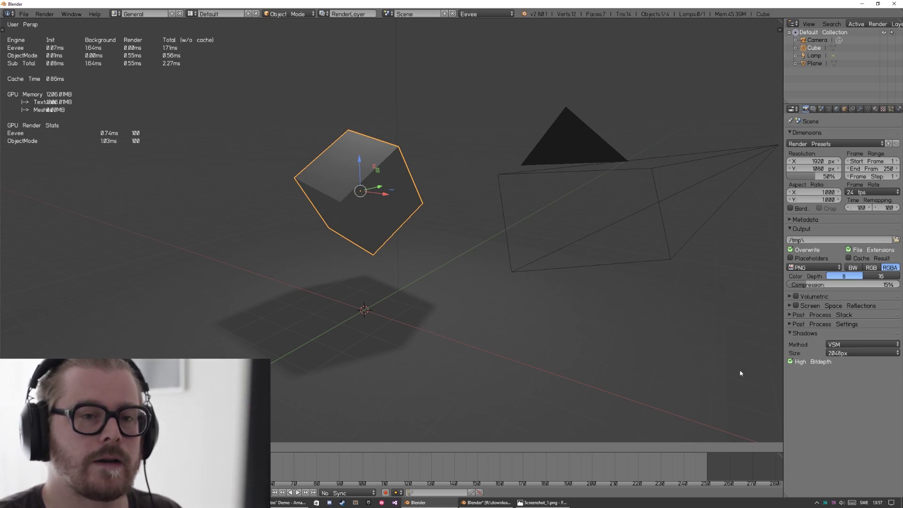
left_click(841, 344)
Set the shadow method to ESM with a 512px shadow map size
left_click(837, 335)
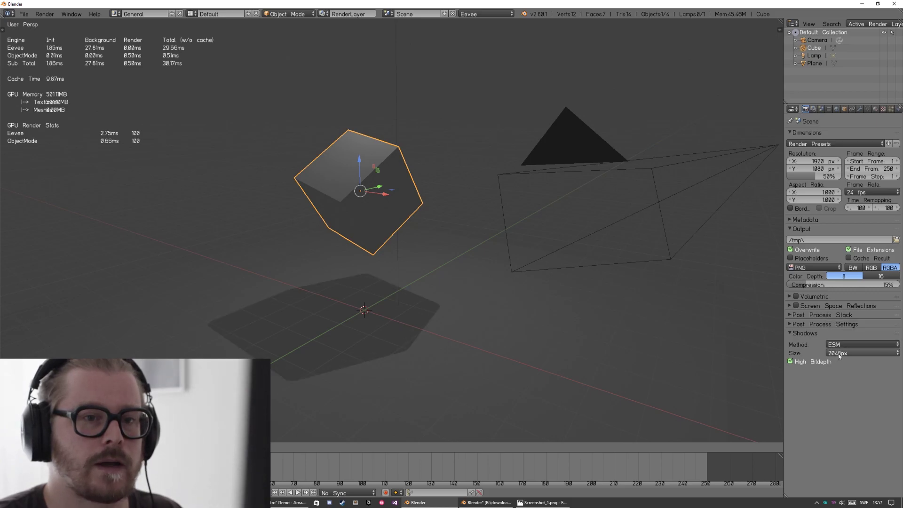
left_click(838, 353)
left_click(841, 319)
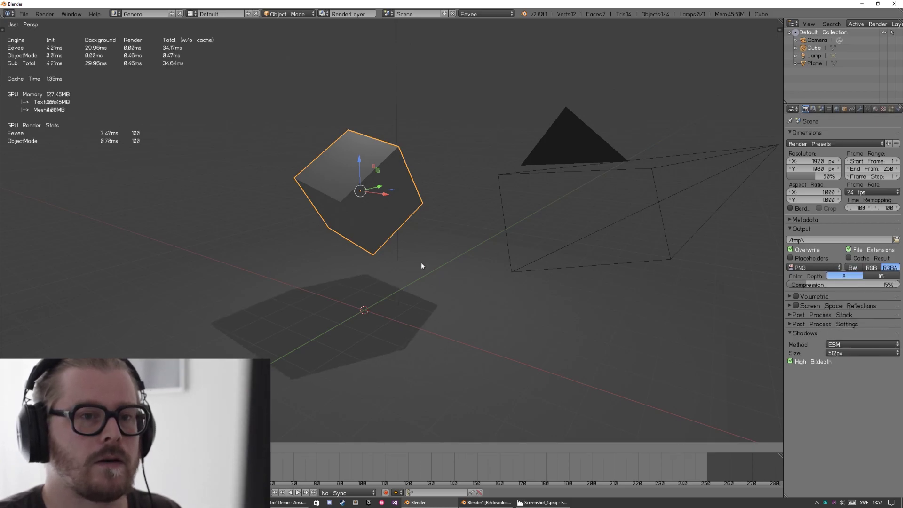
middle_click_drag(387, 260, 408, 271)
Rotate the cube to several angles to compare its shadow, ending upright
key("r")
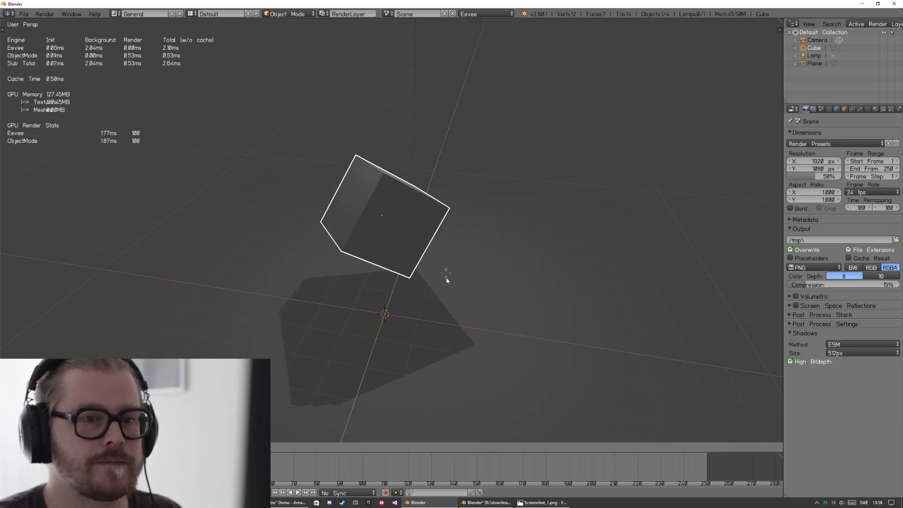
left_click(435, 255)
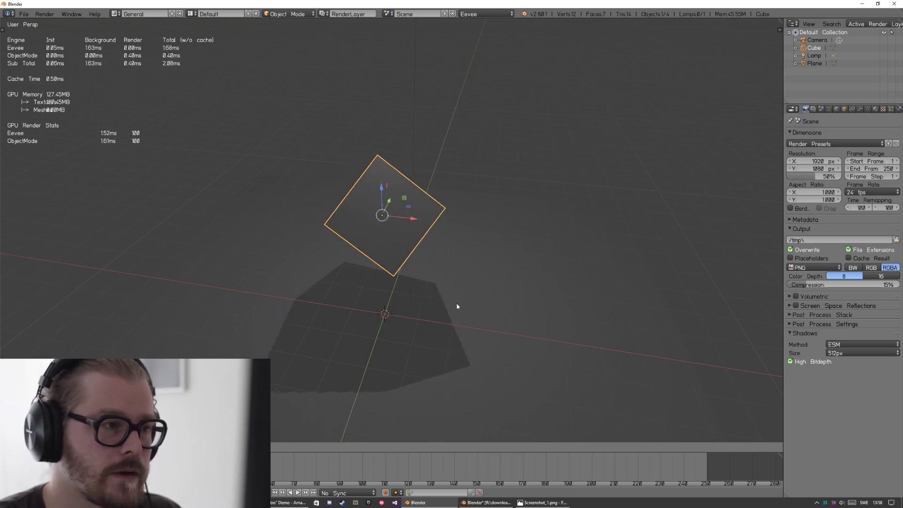
key("r")
left_click(427, 245)
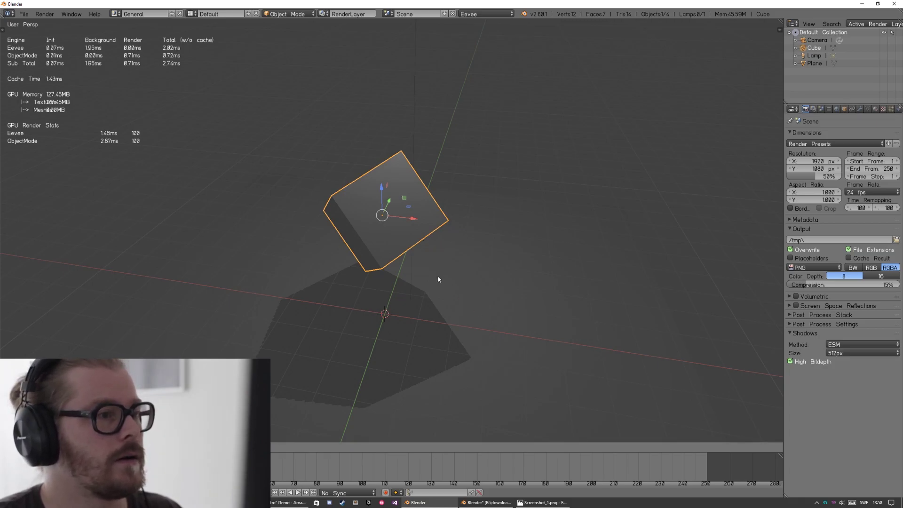
mouse_move(438, 280)
middle_mouse_down()
mouse_move(447, 264)
mouse_move(446, 285)
middle_mouse_up()
key("r")
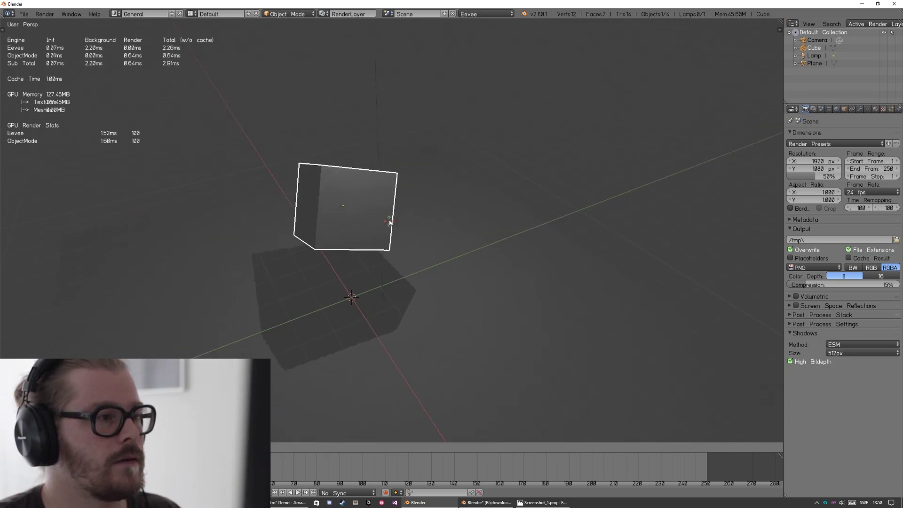
left_click(435, 254)
key("r")
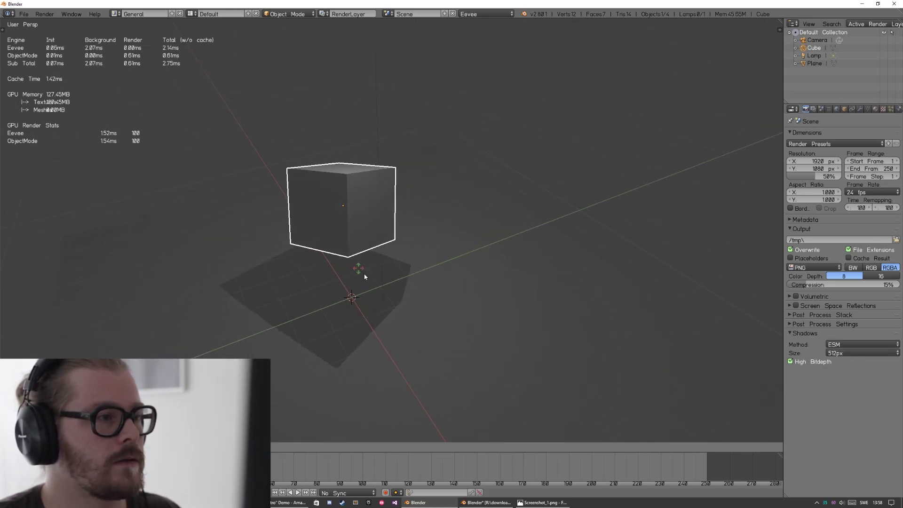
left_click(416, 220)
key("r")
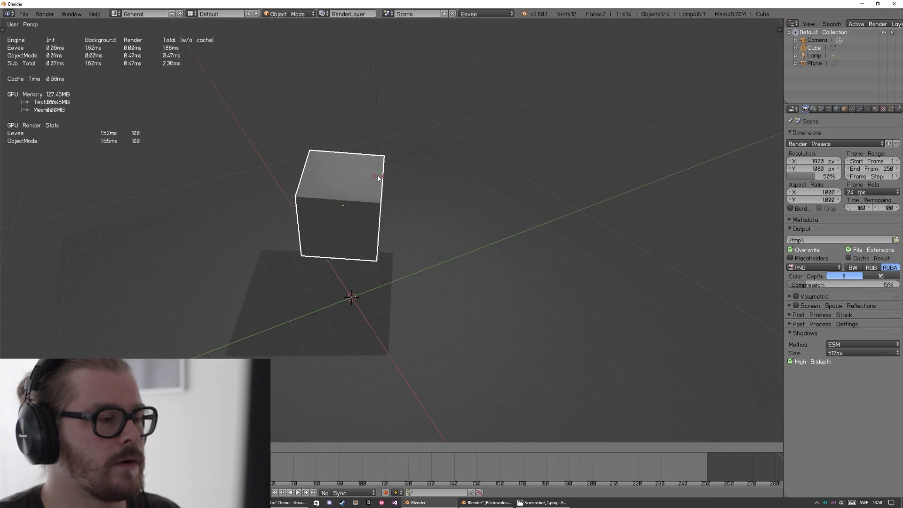
left_click(428, 238)
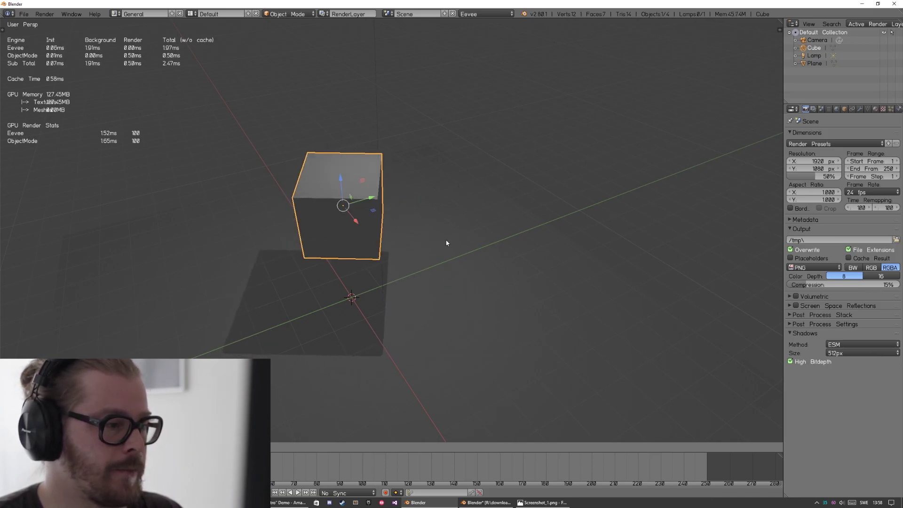
View the filtered shadowmap screenshot in Photos, then return to the Wanderer scene in Blender
left_click(543, 503)
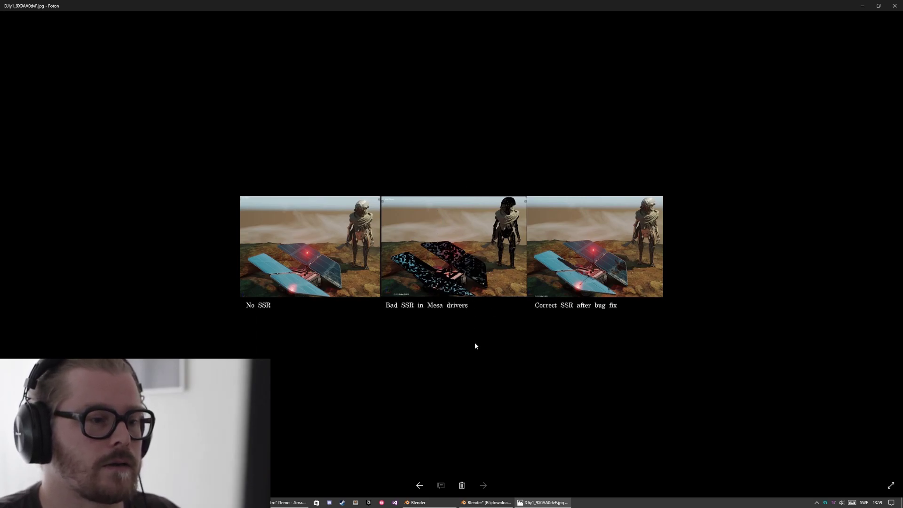
left_click(487, 502)
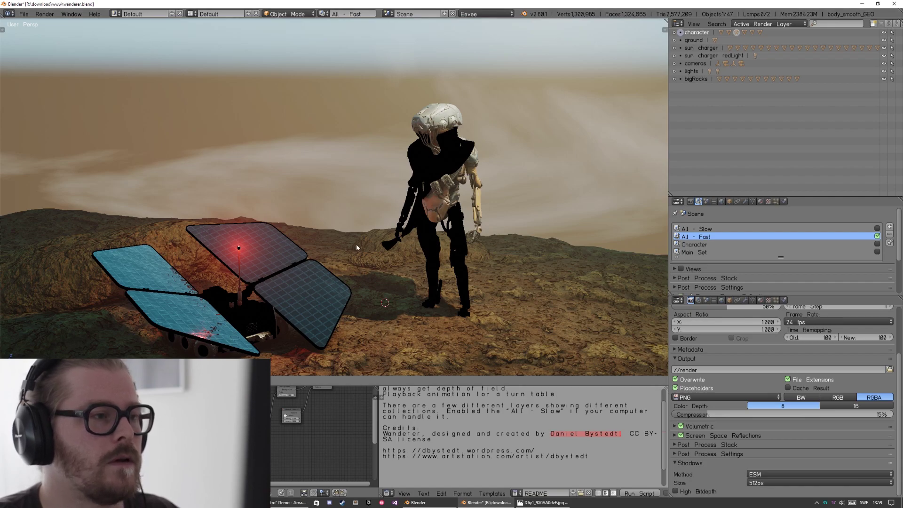
Play the Wanderer animation and circle the view around the character and rover
key("alt+a")
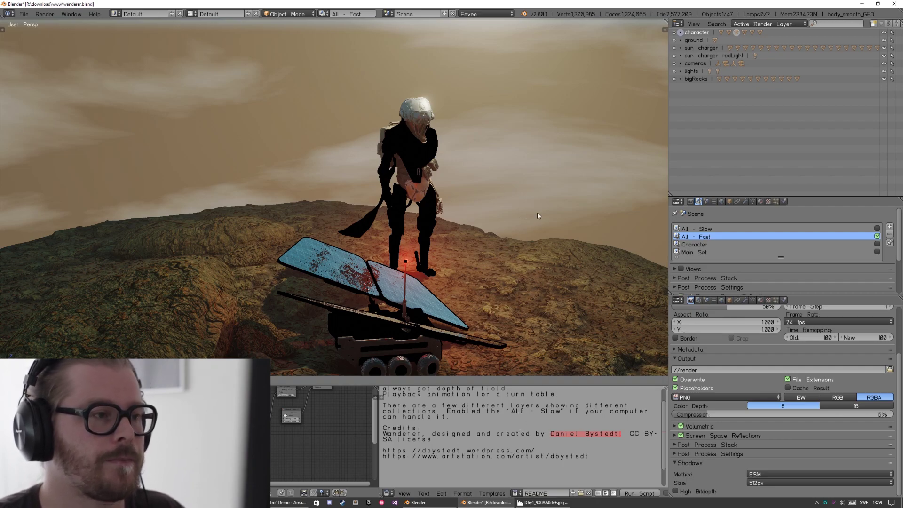
middle_click_drag(537, 212, 470, 288)
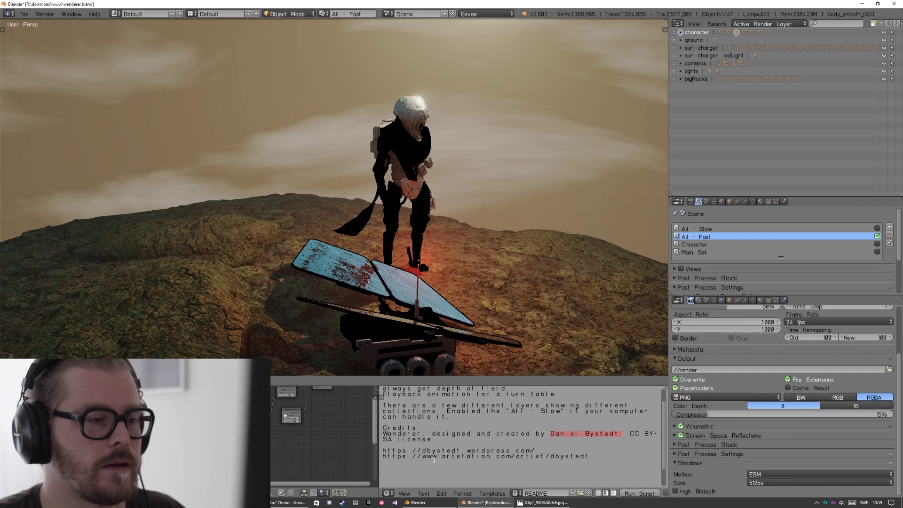
middle_click_drag(476, 256, 360, 250)
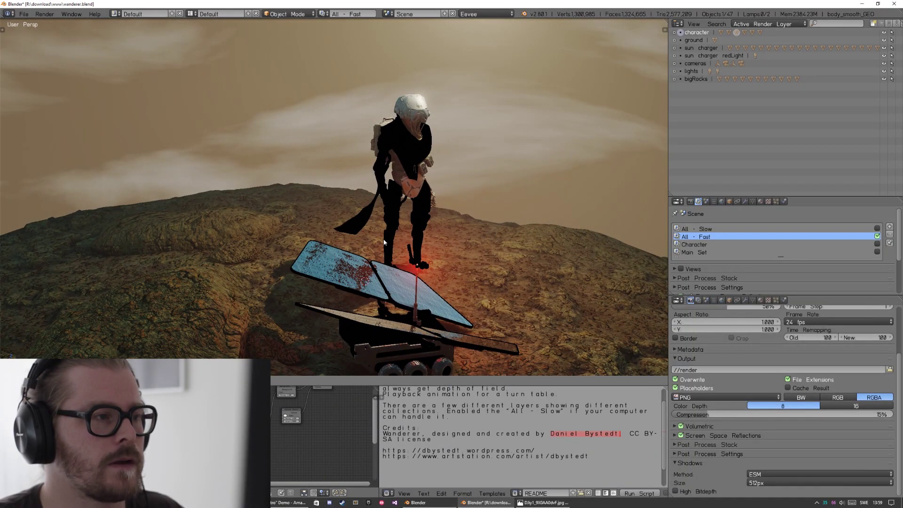
mouse_move(418, 290)
middle_mouse_down()
mouse_move(368, 276)
mouse_move(393, 295)
mouse_move(403, 288)
middle_mouse_up()
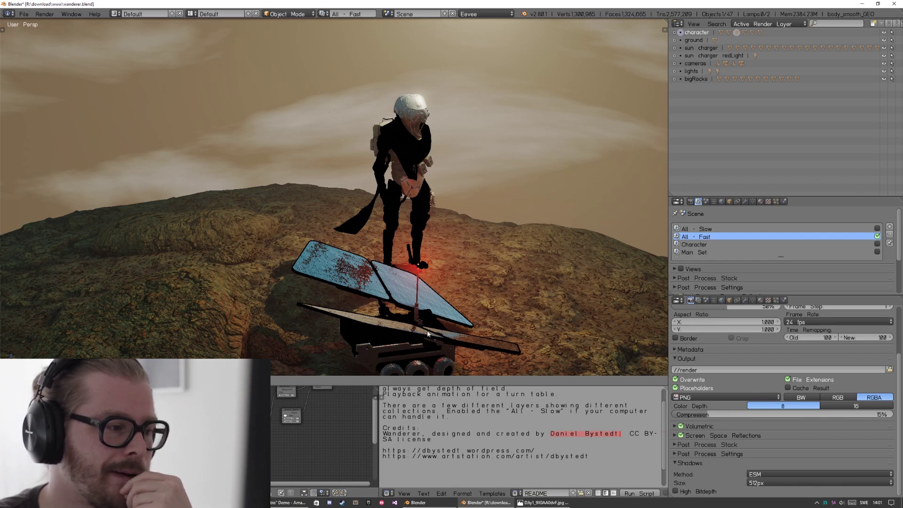
left_click(288, 502)
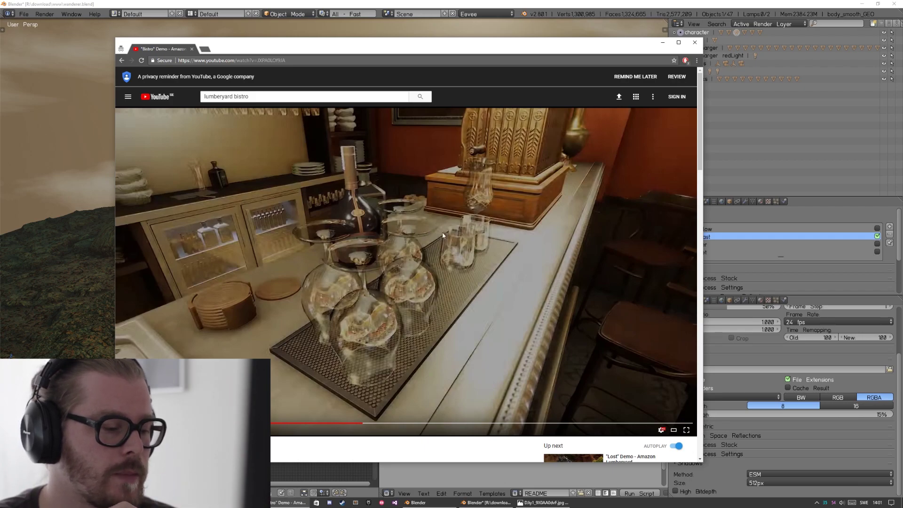
Play the Bistro demo video and pause it on the rain-lit street scene
left_click(410, 306)
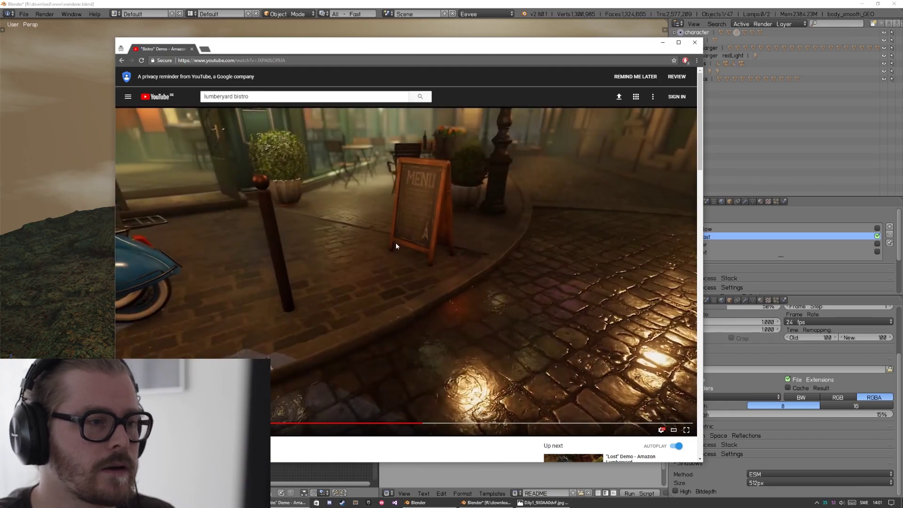
left_click(425, 324)
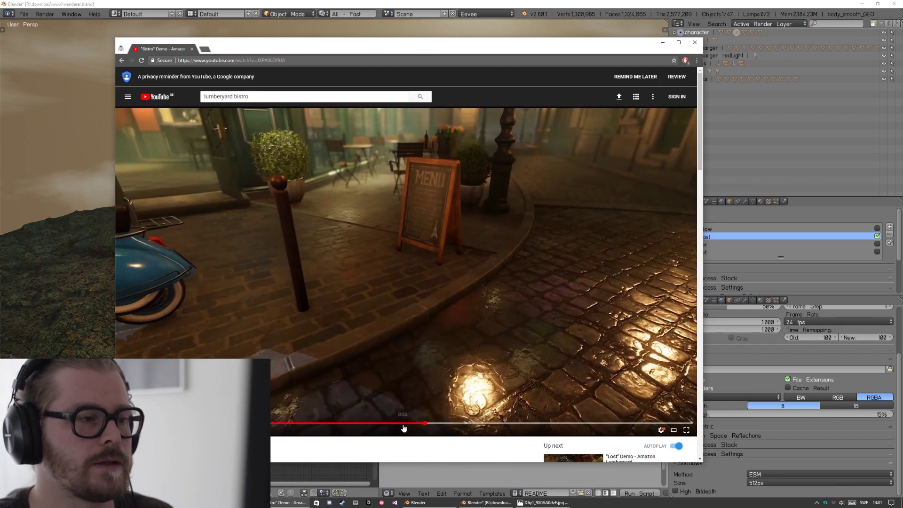
Jump the Bistro video back to the bar counter scene and resume playback
key("Left")
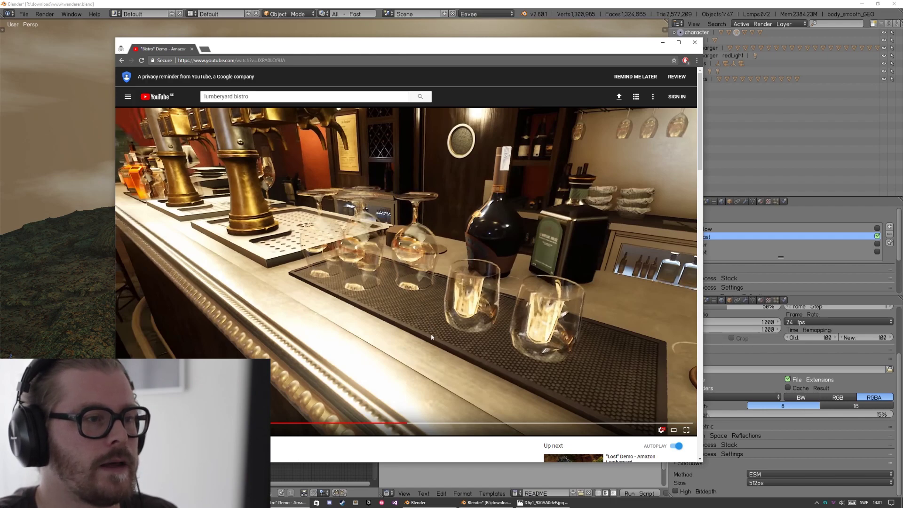
left_click(356, 251)
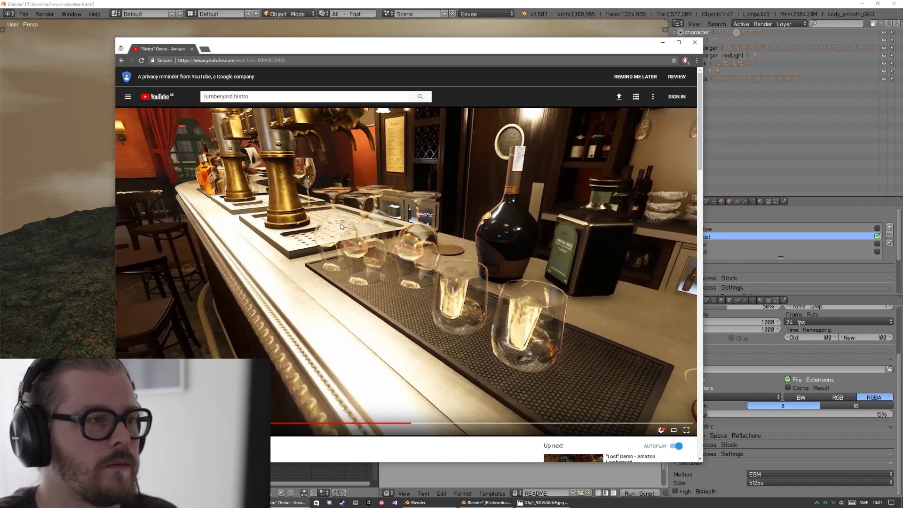